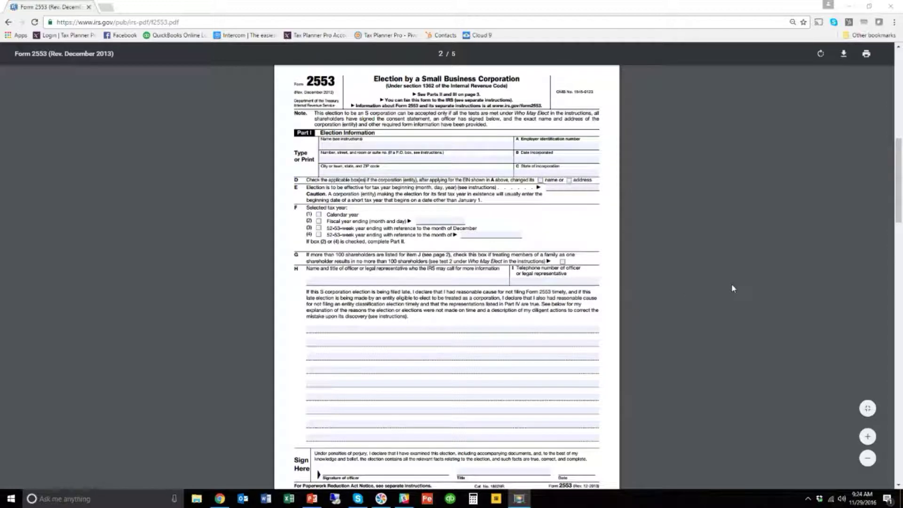
- Scroll up to page 1's notice about the changed Cincinnati fax number
scroll(731, 288, "up", 10)
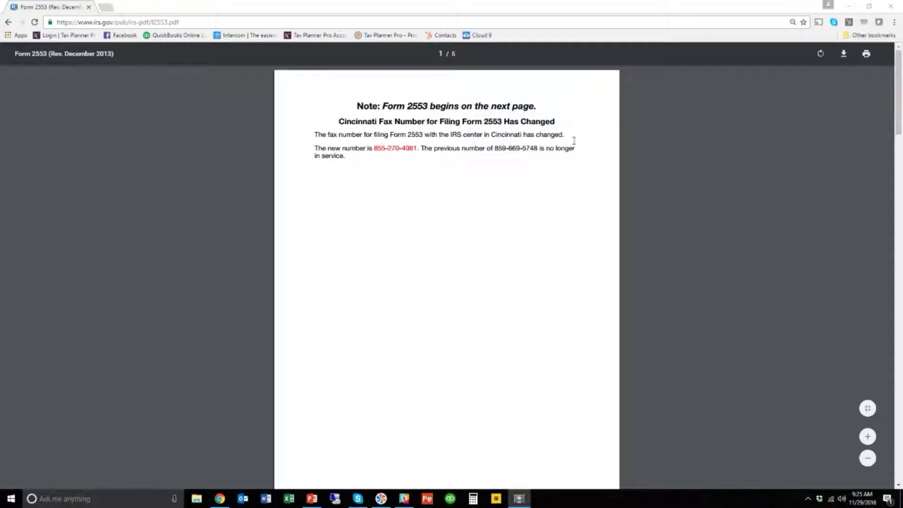
scroll(353, 184, "down", 4)
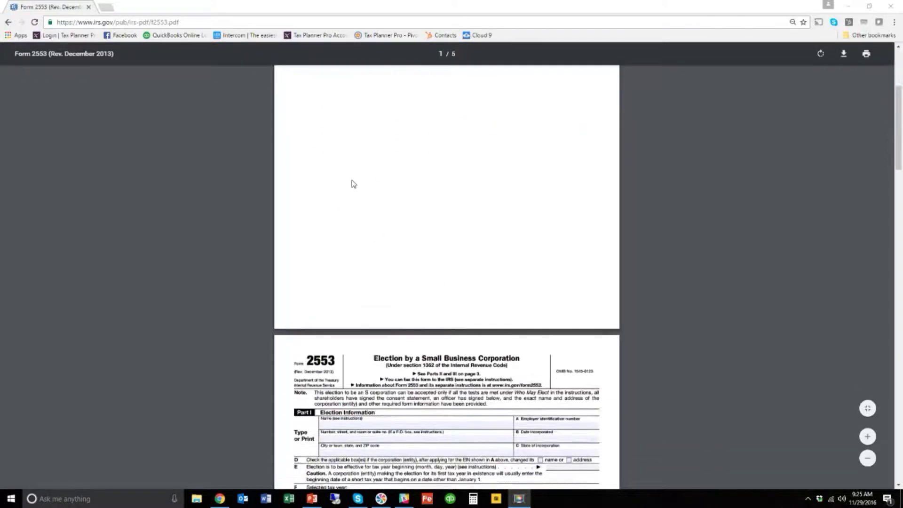
scroll(354, 183, "down", 5)
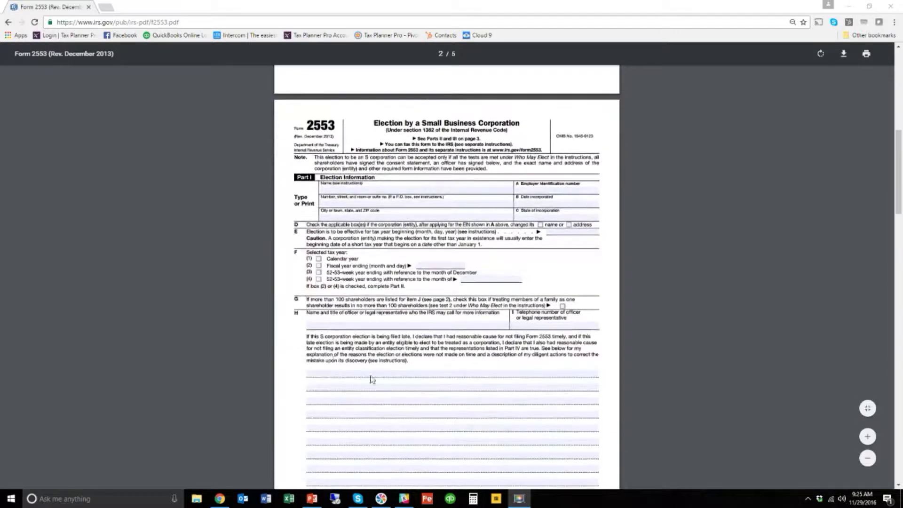
scroll(425, 304, "down", 8)
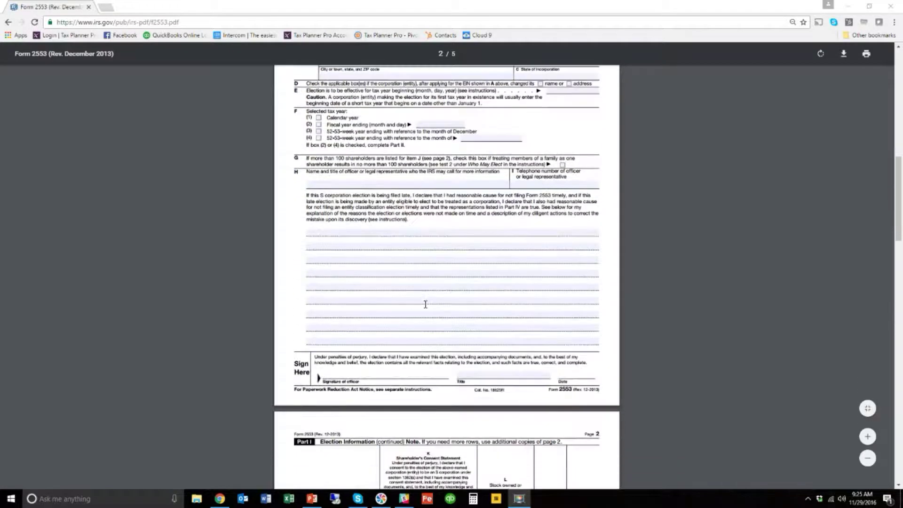
scroll(425, 307, "down", 3)
scroll(475, 282, "up", 1)
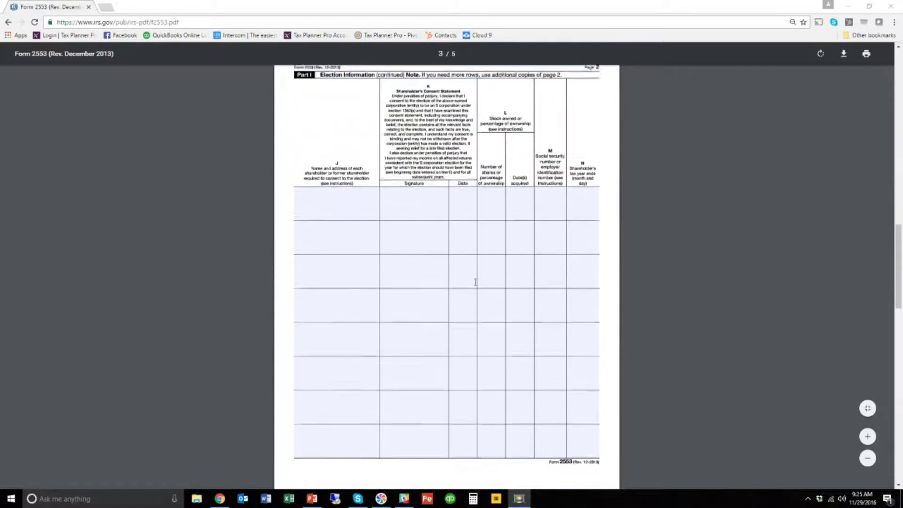
scroll(469, 290, "down", 9)
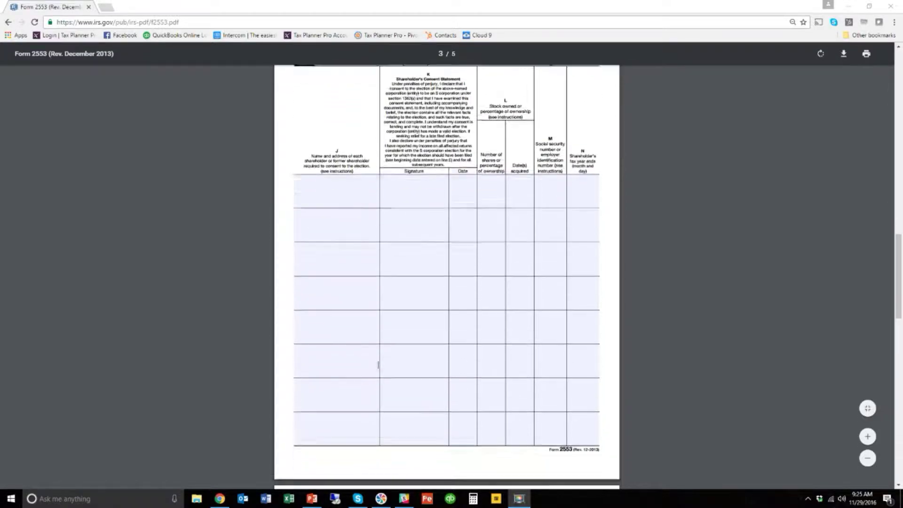
scroll(469, 290, "down", 8)
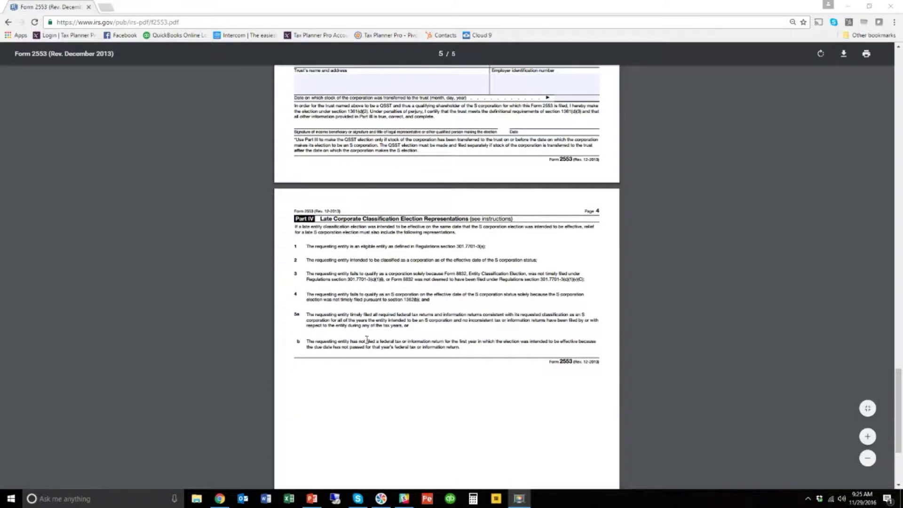
scroll(368, 339, "up", 2)
scroll(370, 339, "up", 3)
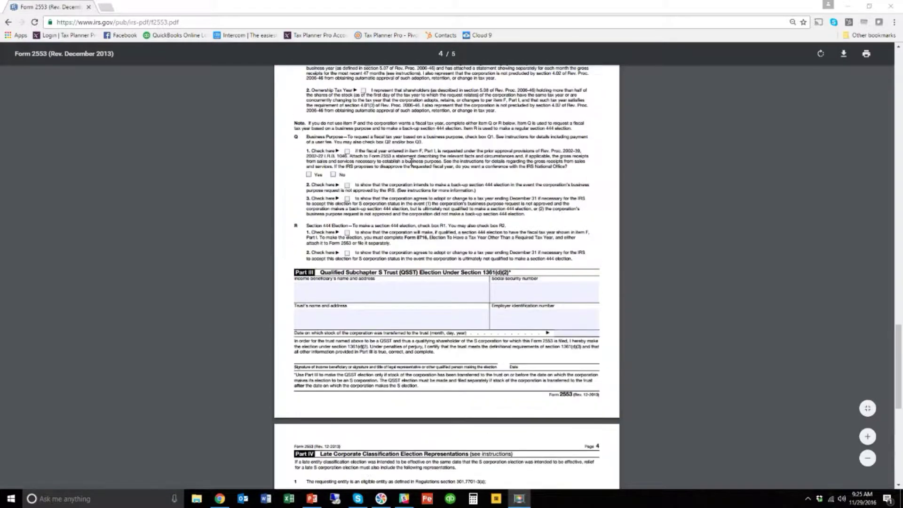
scroll(466, 249, "up", 4)
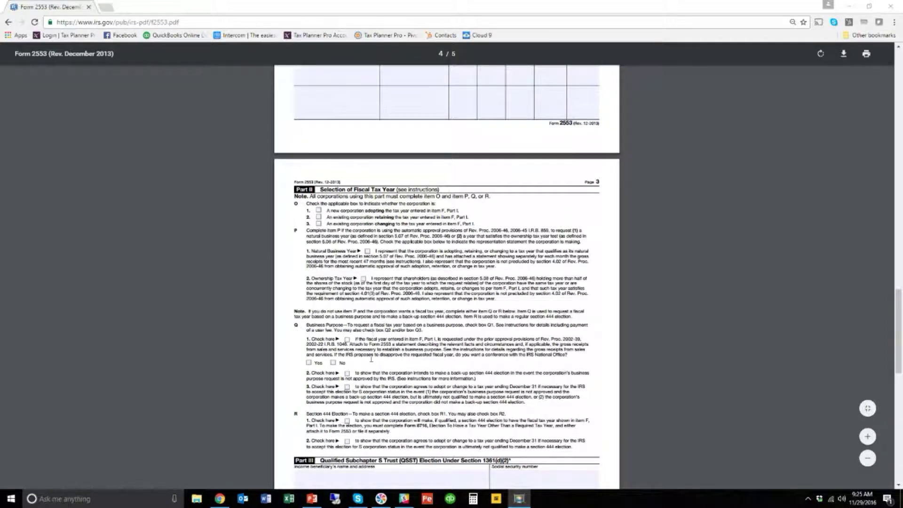
scroll(467, 294, "up", 5)
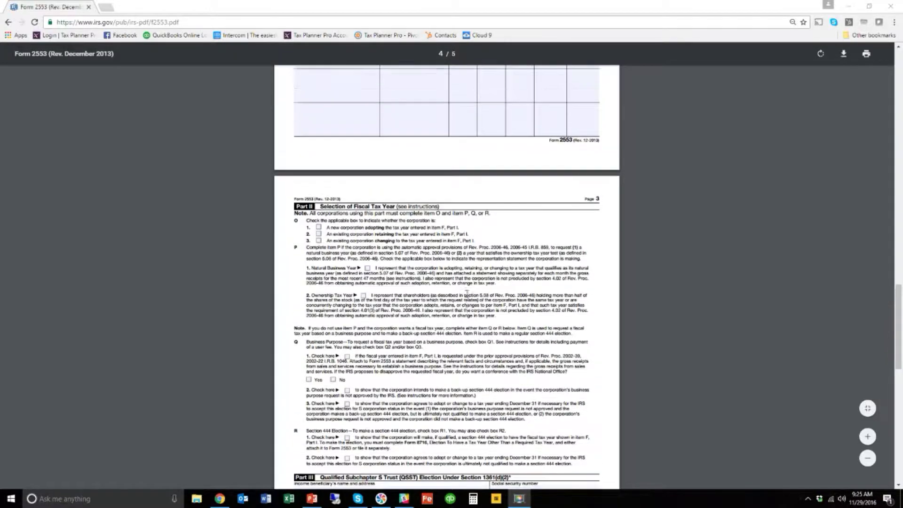
scroll(467, 294, "up", 3)
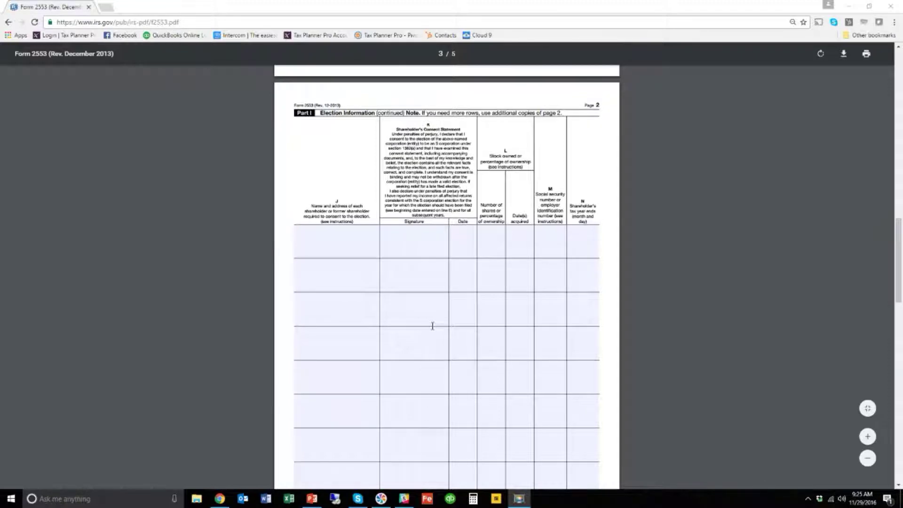
scroll(432, 325, "up", 6)
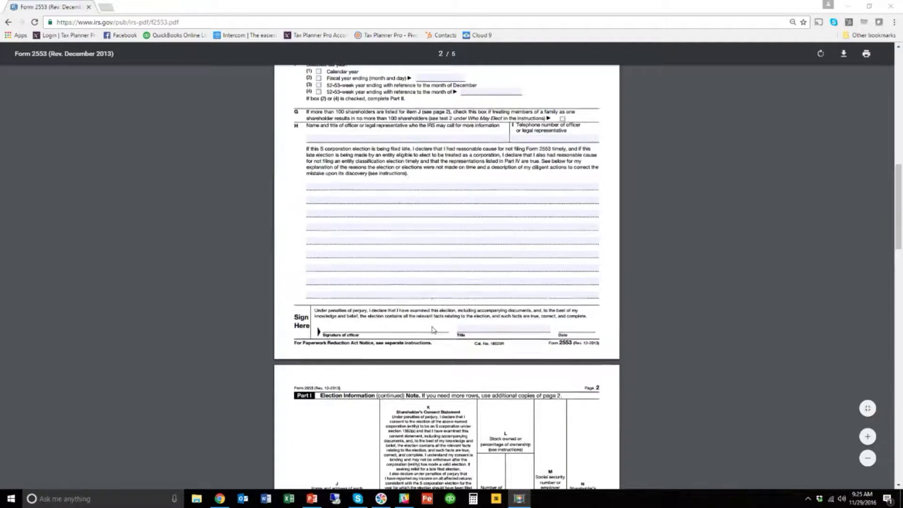
scroll(433, 329, "up", 2)
scroll(433, 327, "up", 1)
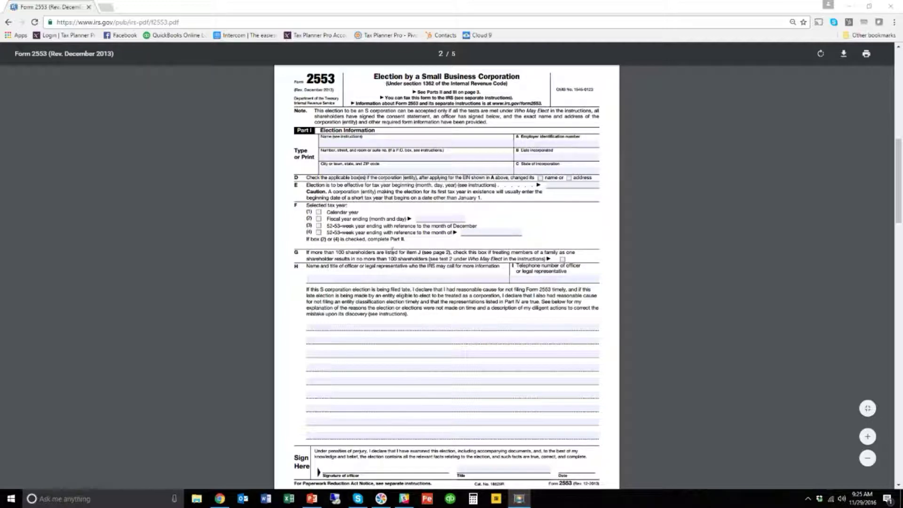
scroll(406, 282, "down", 2)
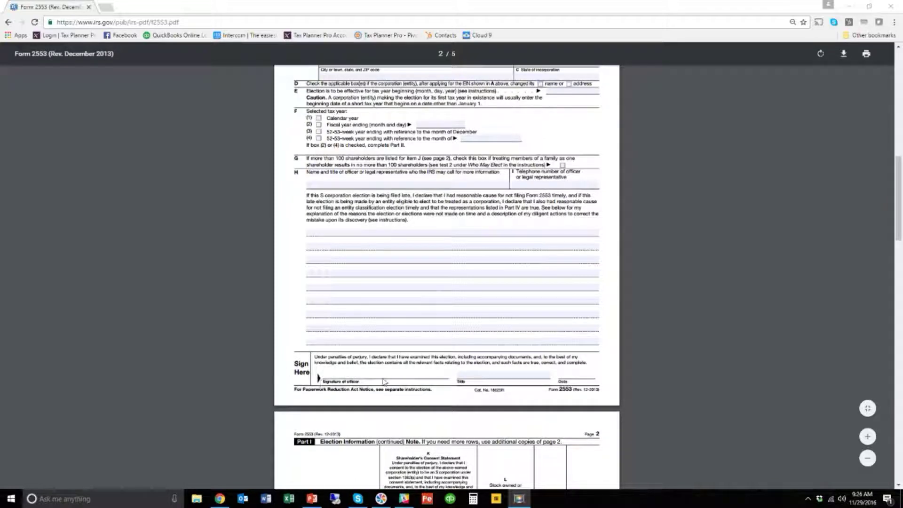
scroll(385, 381, "down", 6)
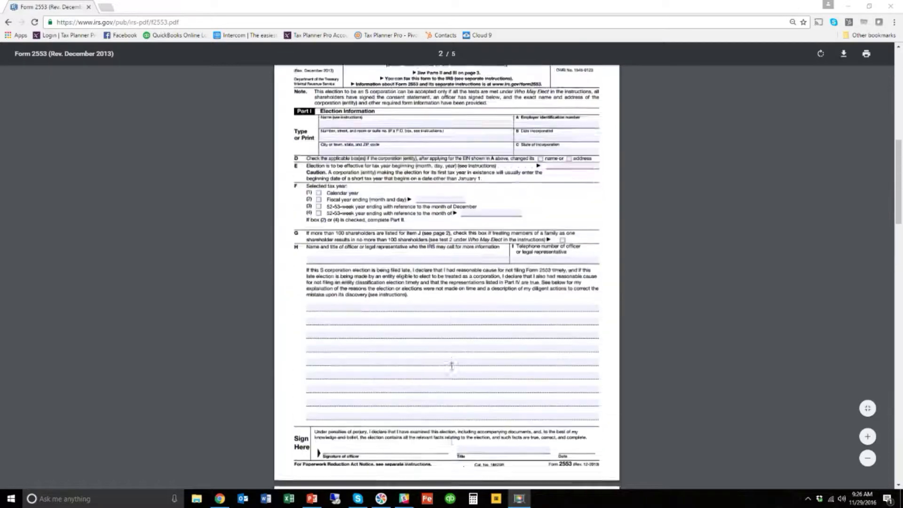
scroll(451, 365, "up", 2)
scroll(453, 370, "down", 1)
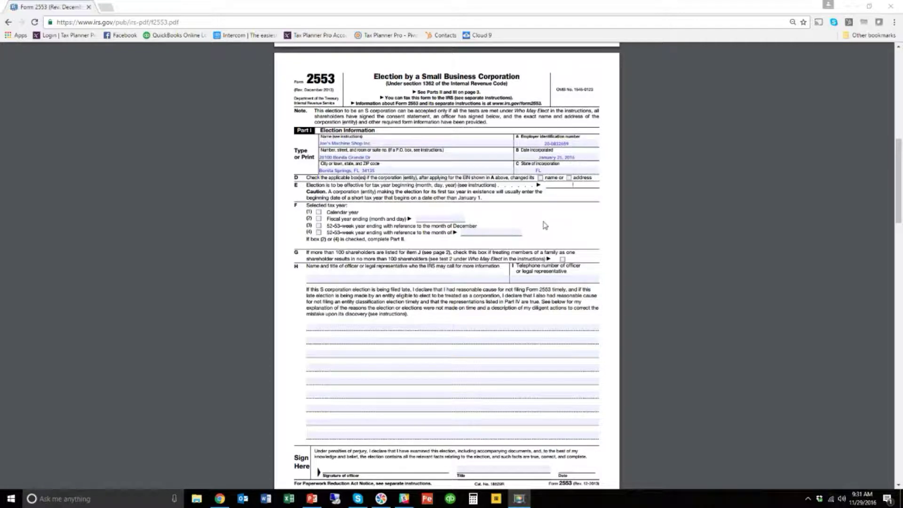
- Put the cursor in item E's effective-date field to begin the election date
left_click(576, 184)
- Begin item E's effective date with 01/
type("0")
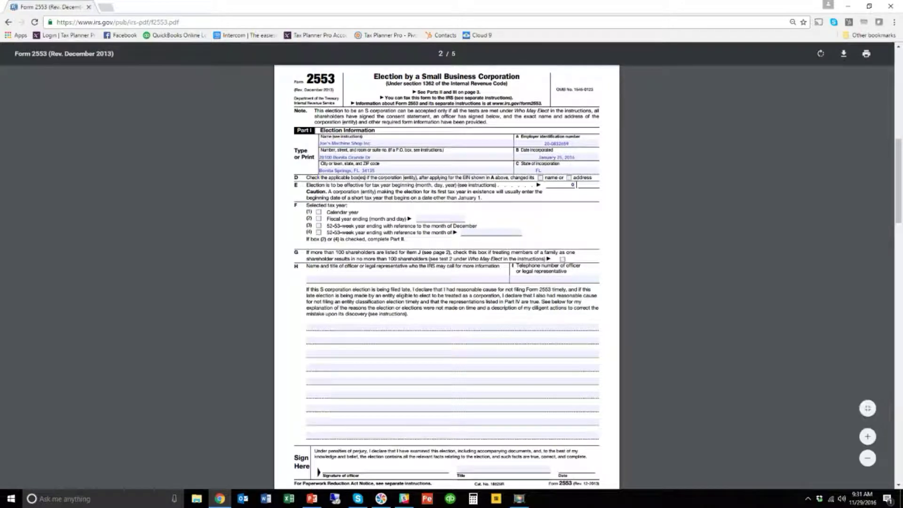
type("1/25/2016")
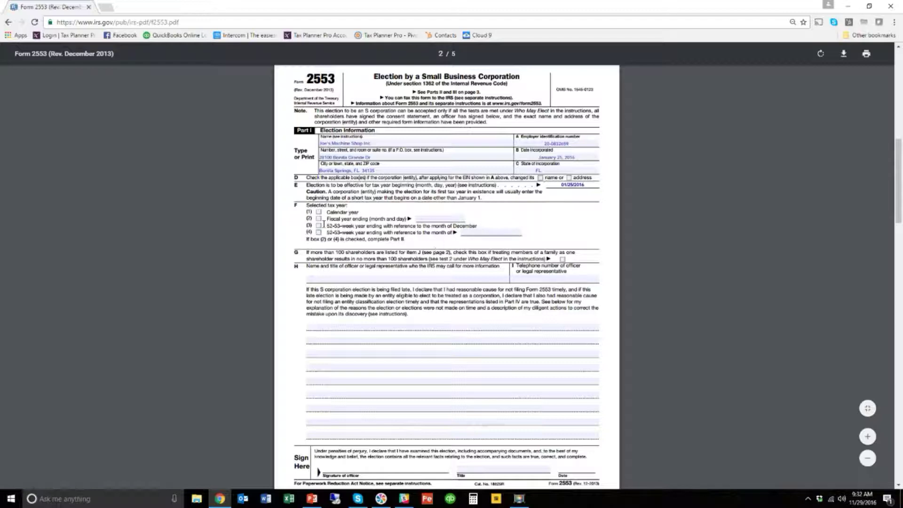
- Check Calendar year as the tax year on line F
left_click(319, 213)
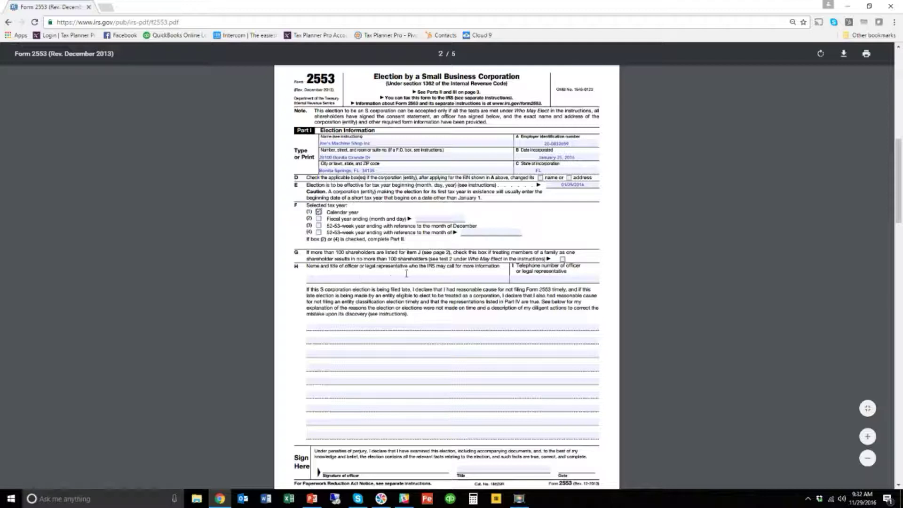
- Select the line H officer-name field
left_click(342, 278)
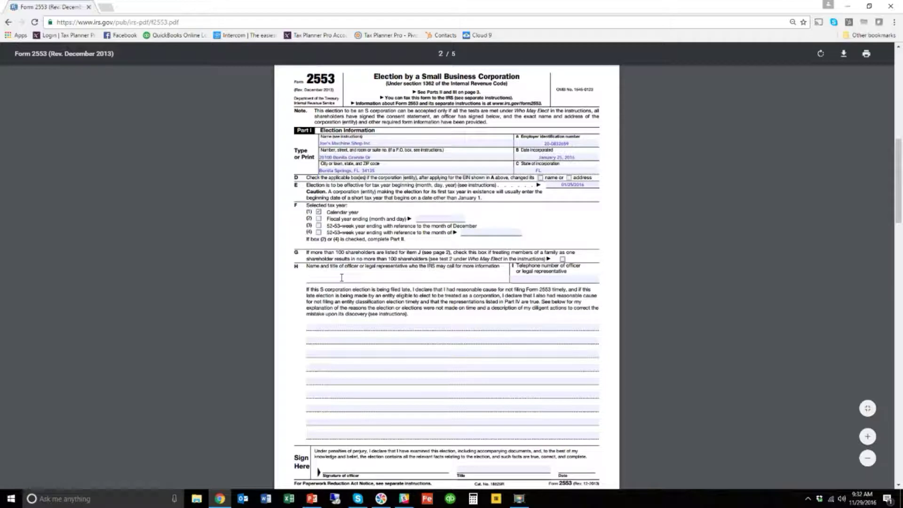
- Enter the officer's name on line H and their telephone number in item I
key("Tab")
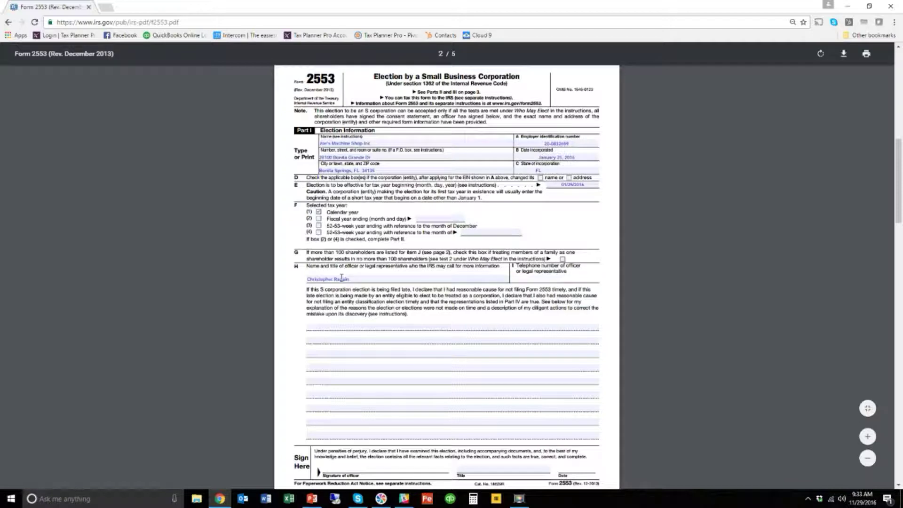
- Scroll down to the shareholder consent table and select the first shareholder's name-and-address field
scroll(398, 390, "down", 1)
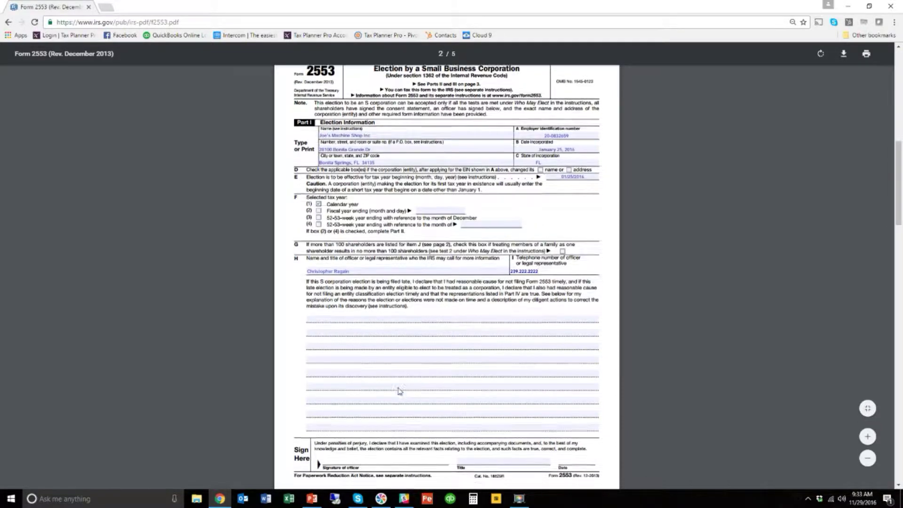
scroll(398, 390, "down", 3)
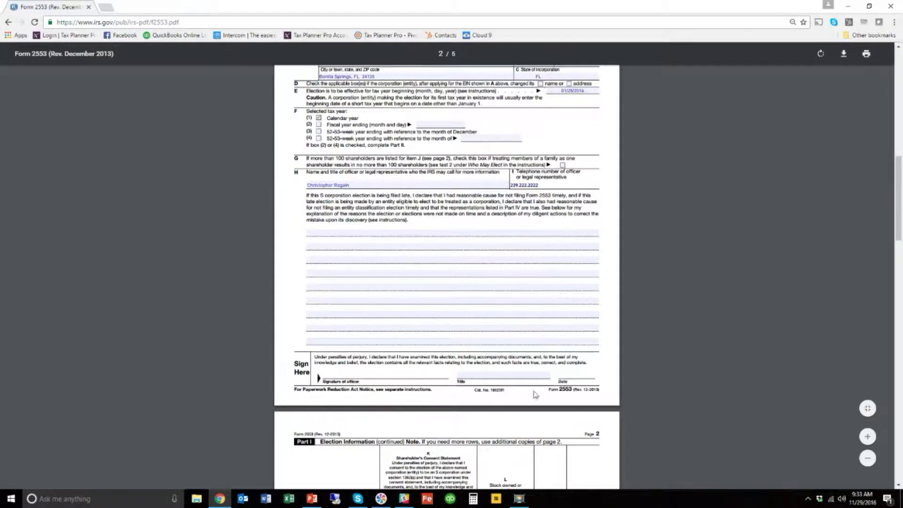
scroll(517, 390, "down", 10)
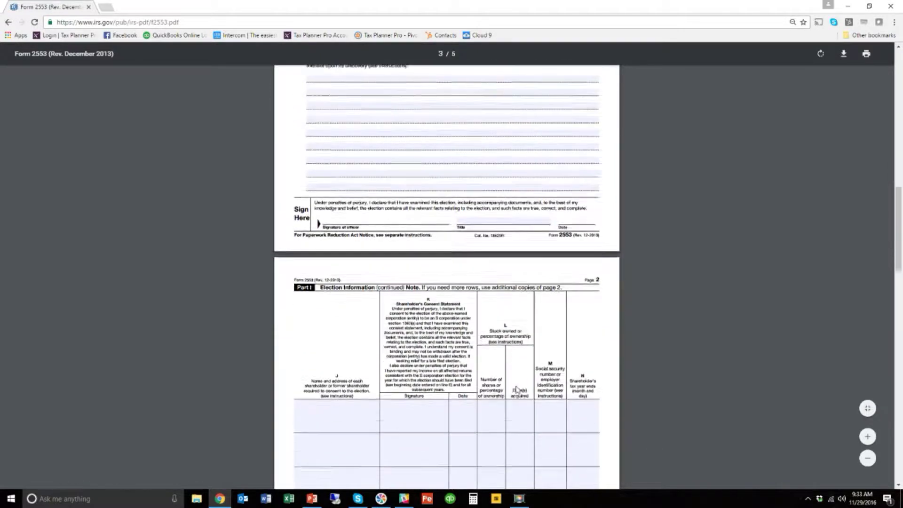
scroll(516, 386, "down", 2)
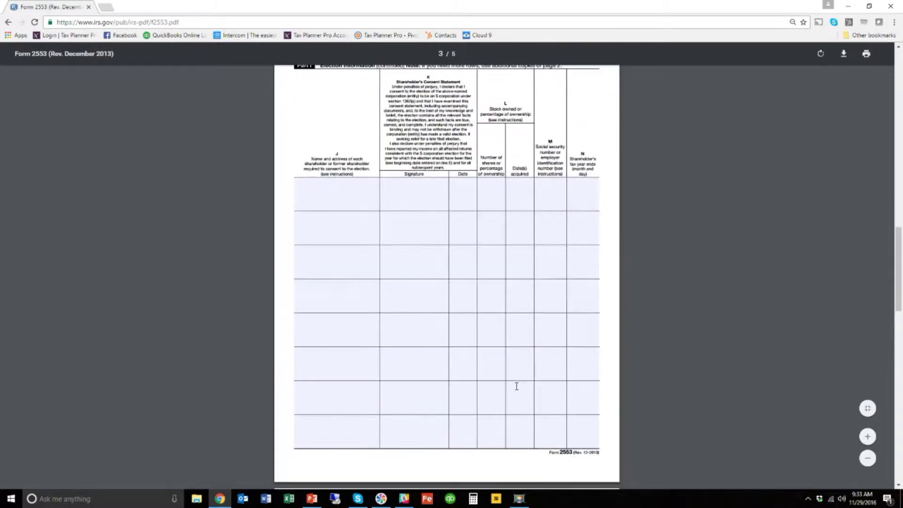
left_click(315, 184)
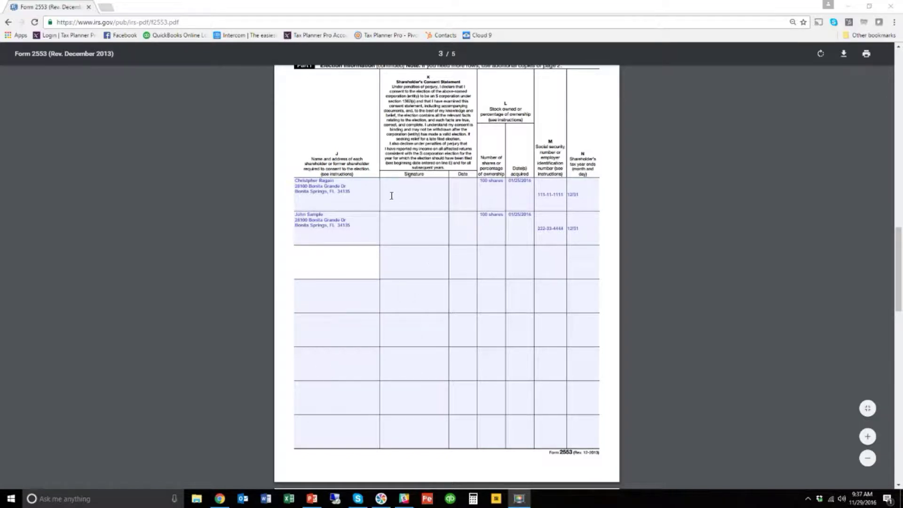
scroll(421, 250, "up", 7)
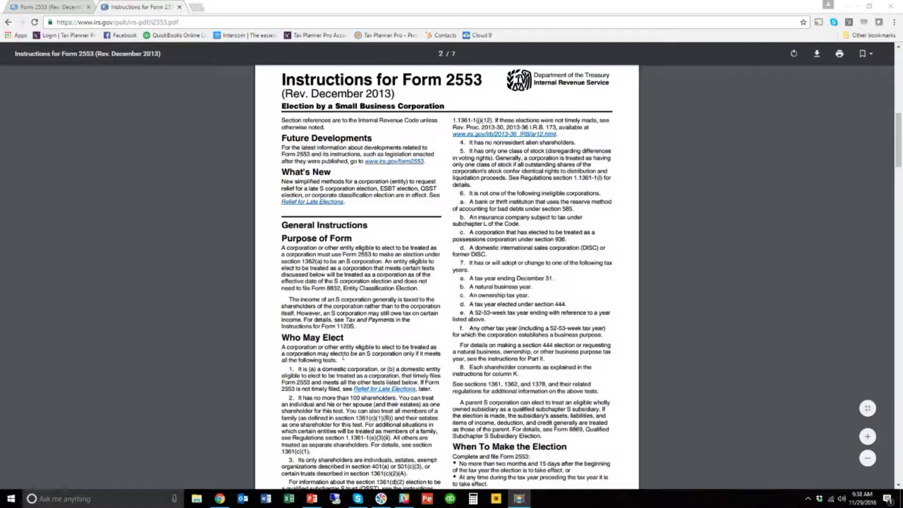
- Scroll the instructions down to page 2's Relief for Late Elections section
scroll(429, 337, "down", 3)
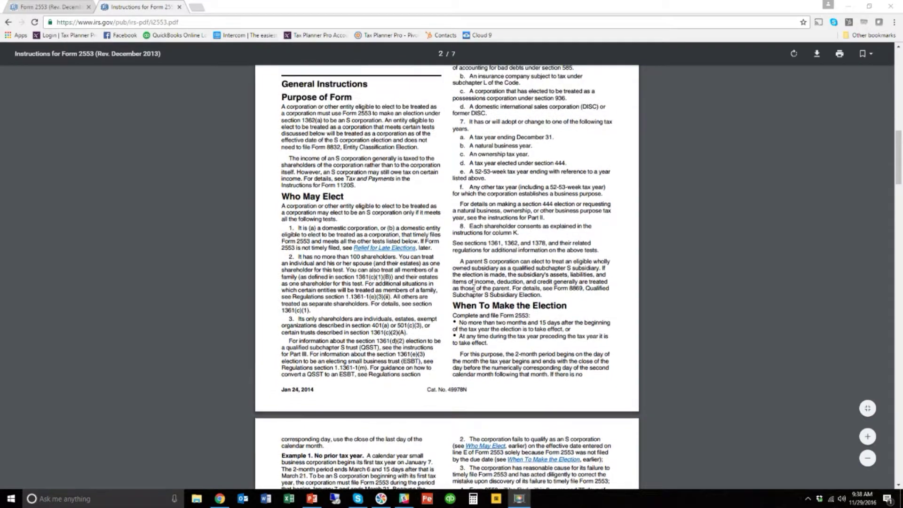
scroll(474, 288, "down", 9)
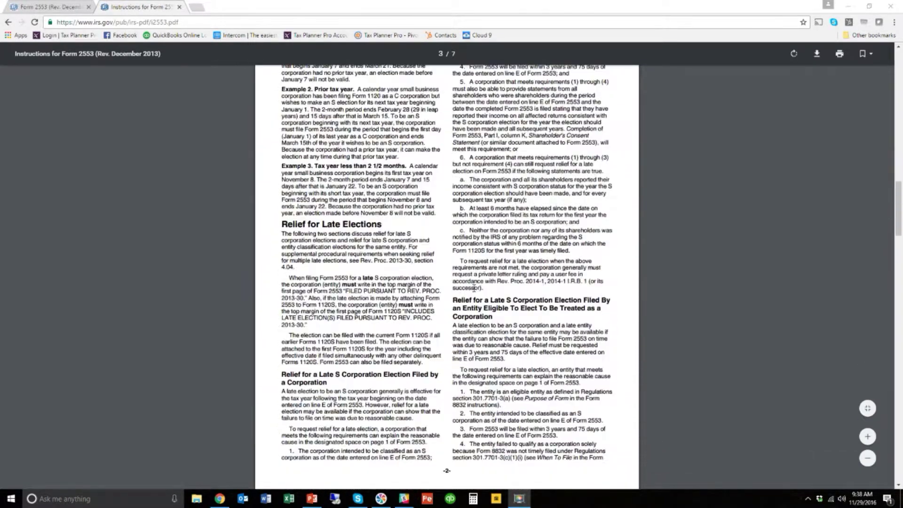
scroll(474, 288, "down", 8)
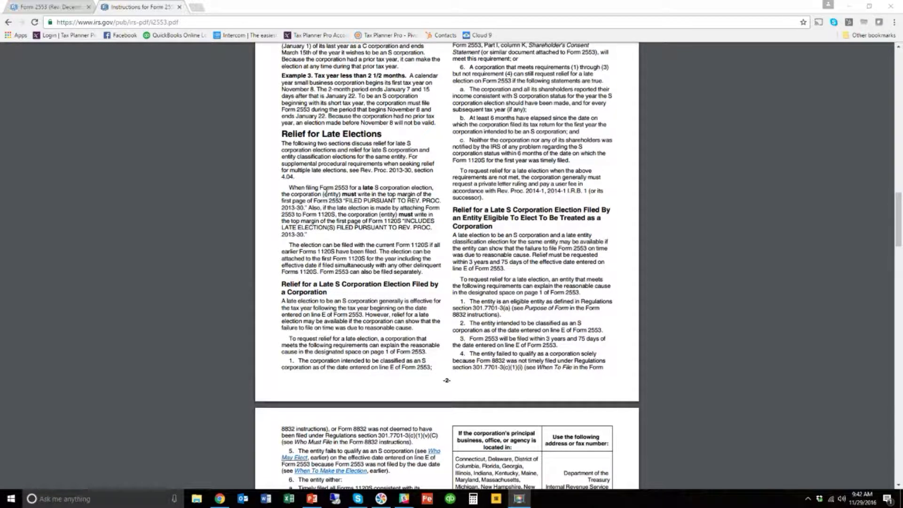
- Highlight the required notation 'FILED PURSUANT TO REV. PROC. 2013-30' under Relief for Late Elections
left_click_drag(344, 200, 305, 212)
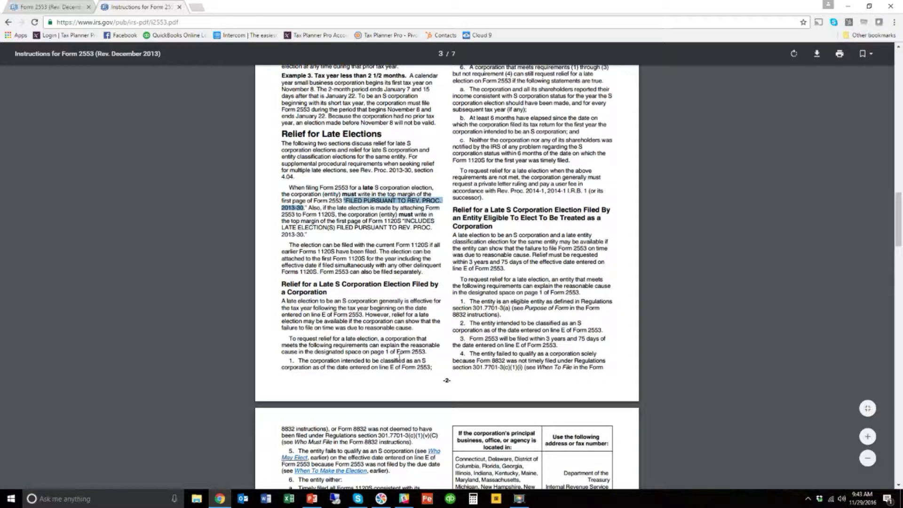
scroll(513, 240, "up", 3)
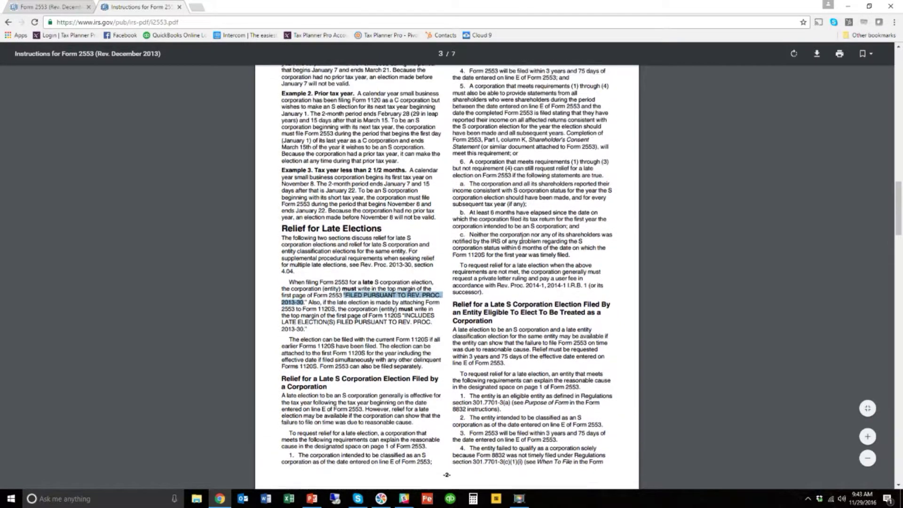
scroll(521, 241, "up", 2)
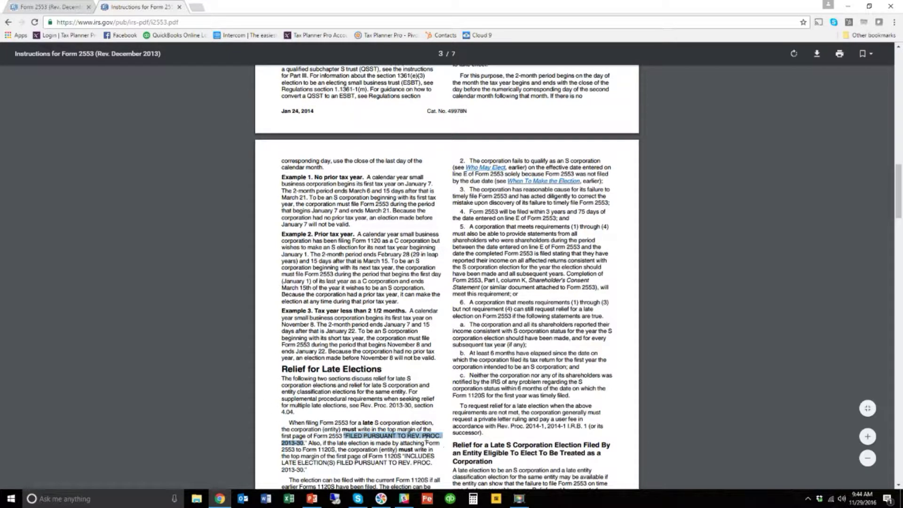
- Return to the Form 2553 tab and scroll to the late-election reasonable-cause statement below item H
left_click(41, 10)
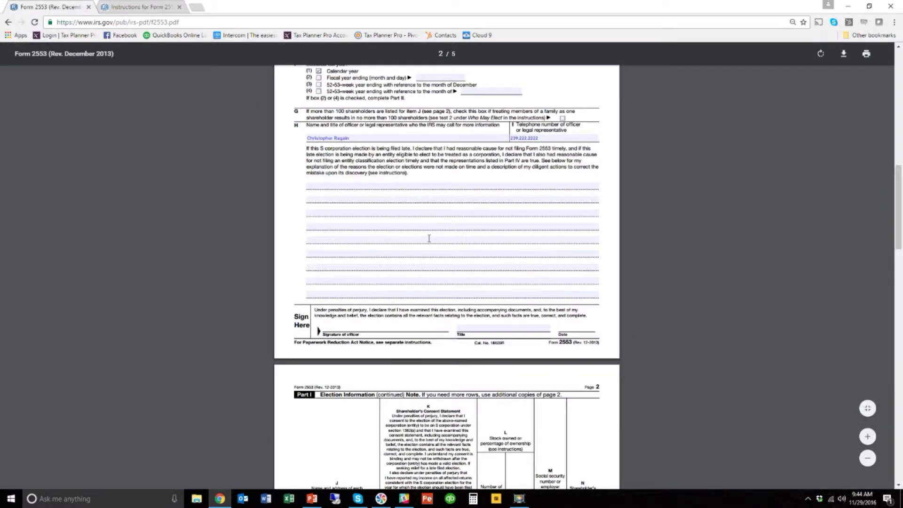
scroll(433, 246, "up", 5)
scroll(412, 259, "down", 3)
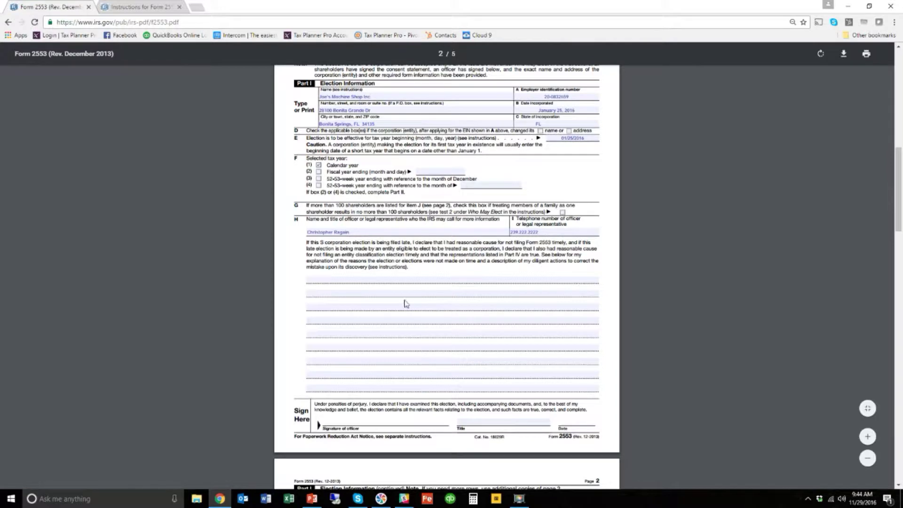
scroll(425, 435, "down", 3)
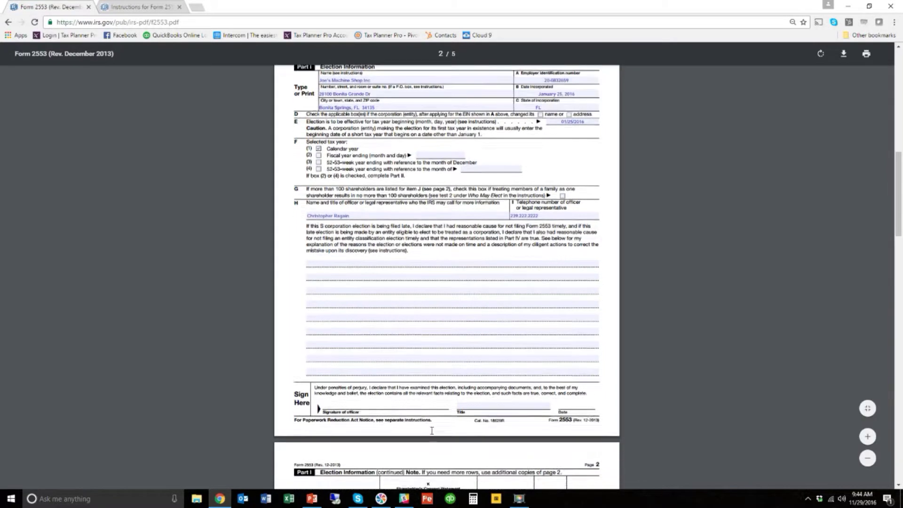